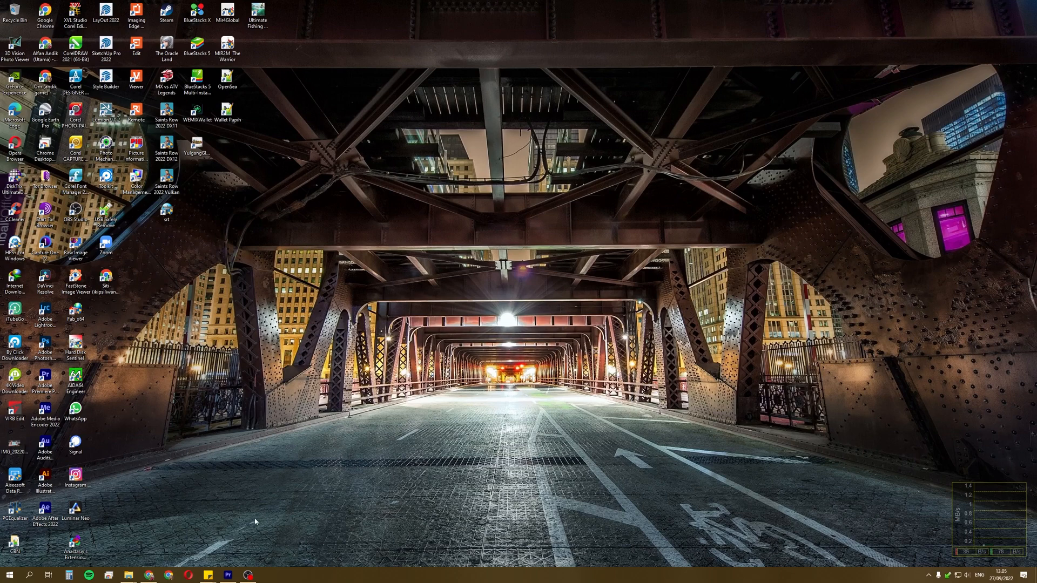
Switch to Adobe Premiere Pro and select the long adjustment layer before the gap on track V4.
{"action": "mouse_move", "coordinate": [228, 576]}
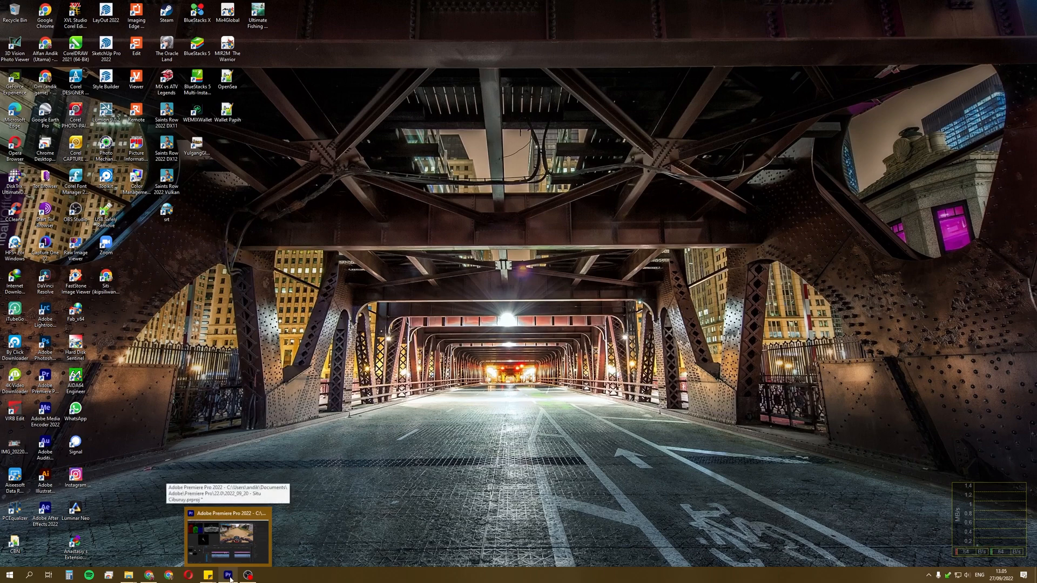
{"action": "left_click", "coordinate": [228, 537]}
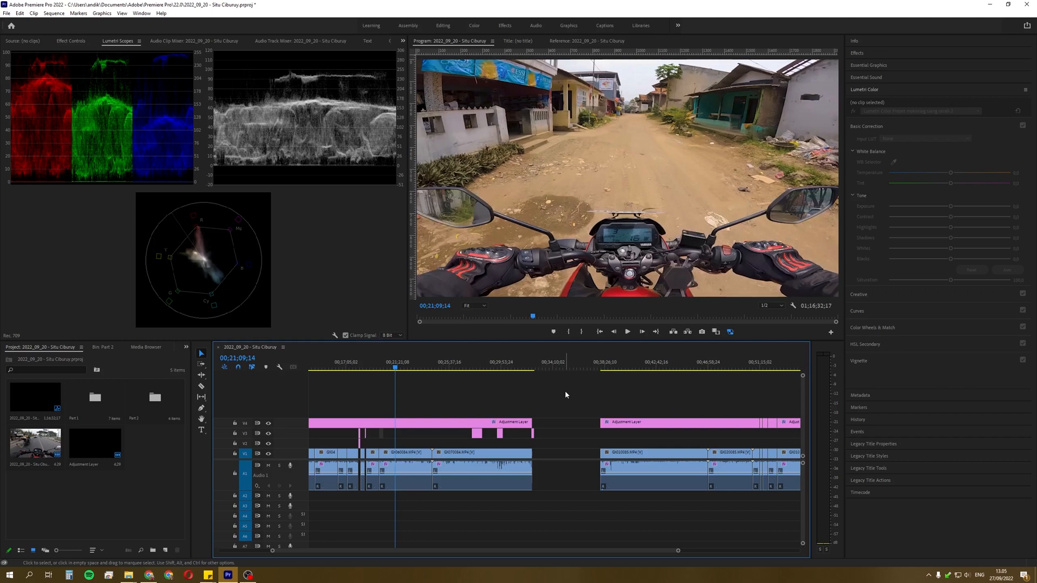
{"action": "left_click", "coordinate": [430, 428]}
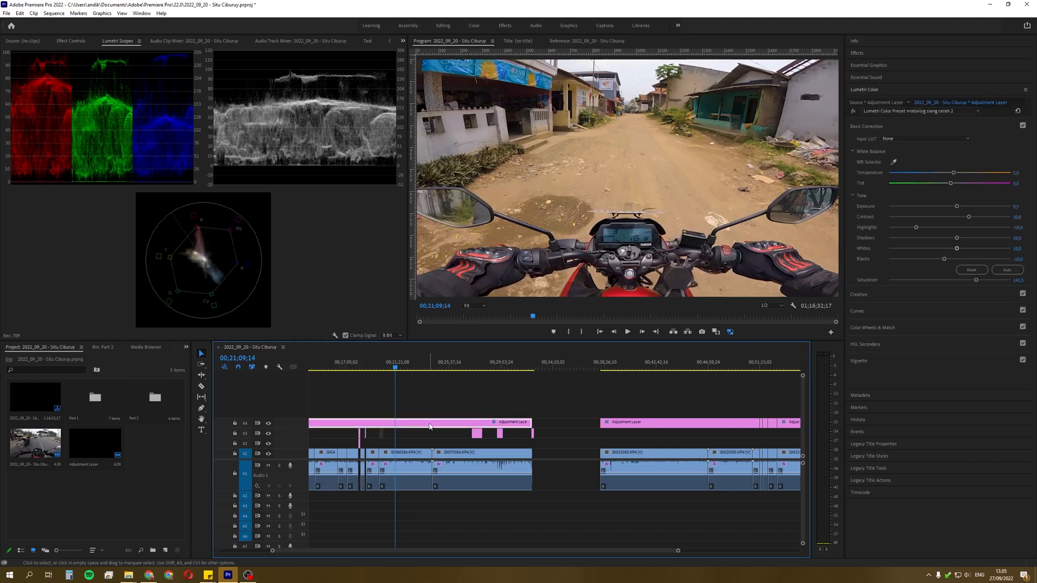
{"action": "left_click", "coordinate": [451, 397]}
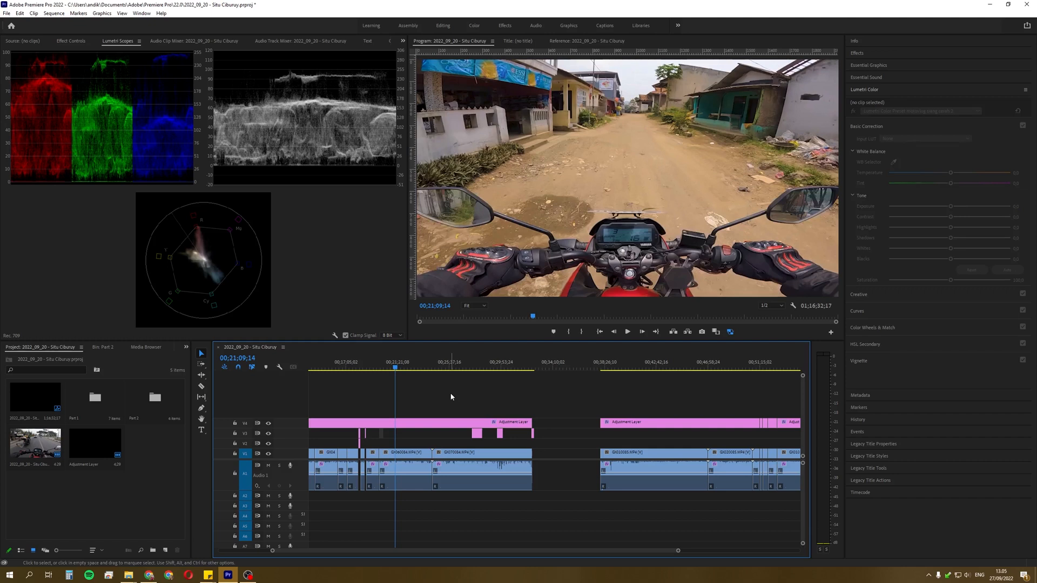
{"action": "left_click", "coordinate": [442, 424]}
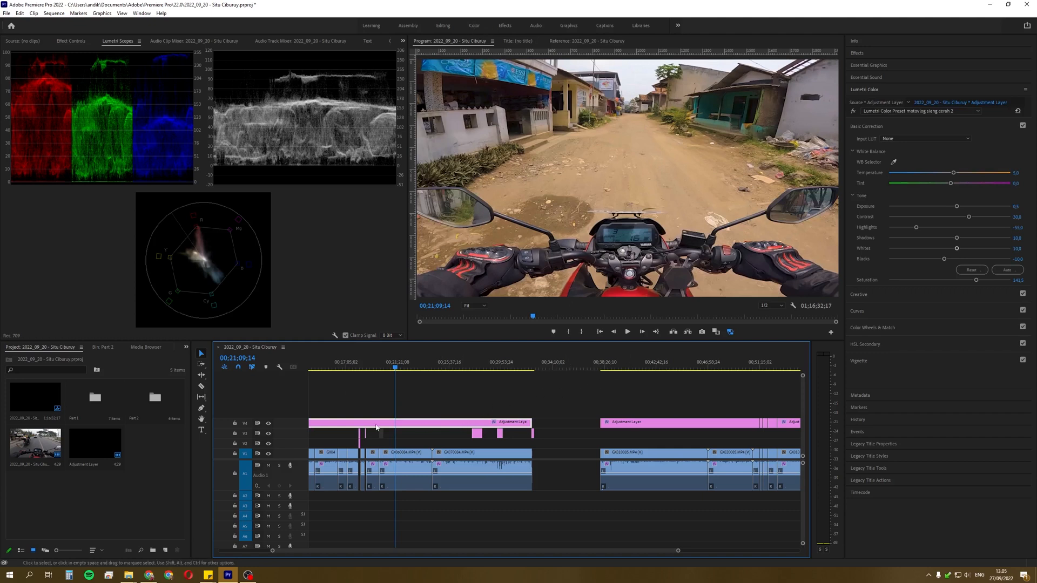
{"action": "left_click", "coordinate": [151, 467]}
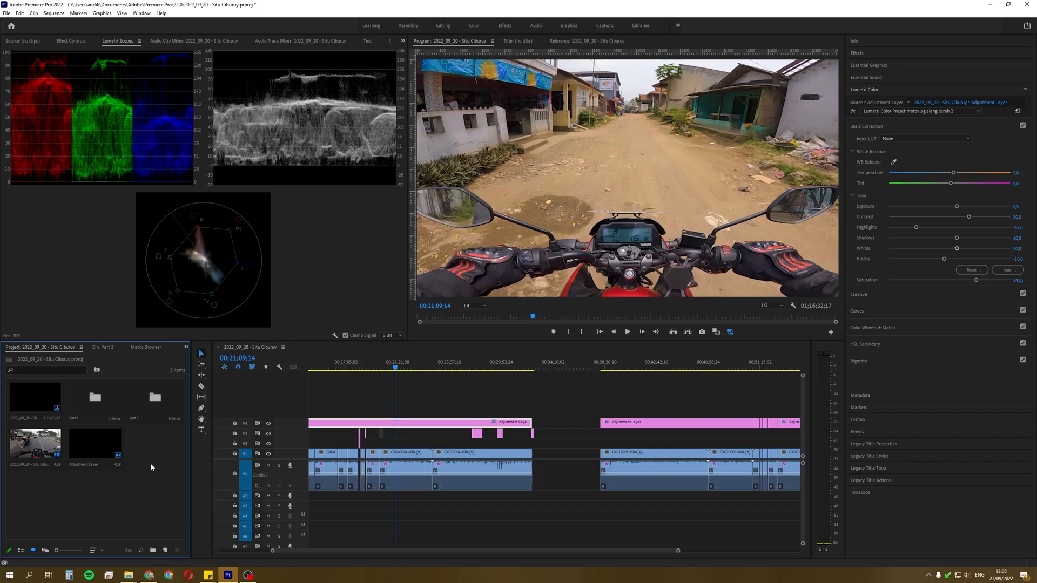
{"action": "right_click", "coordinate": [152, 467]}
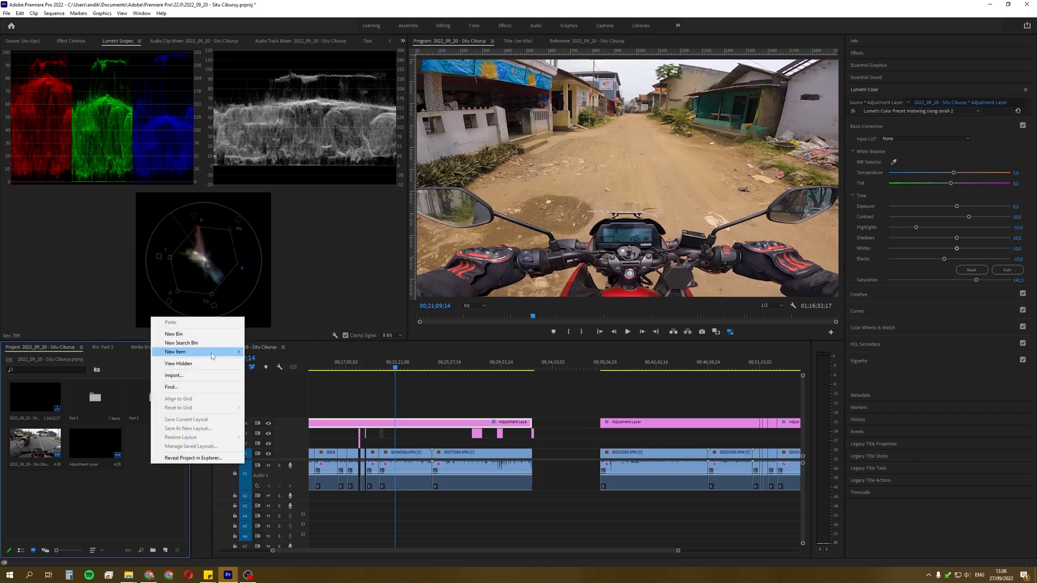
{"action": "mouse_move", "coordinate": [216, 355]}
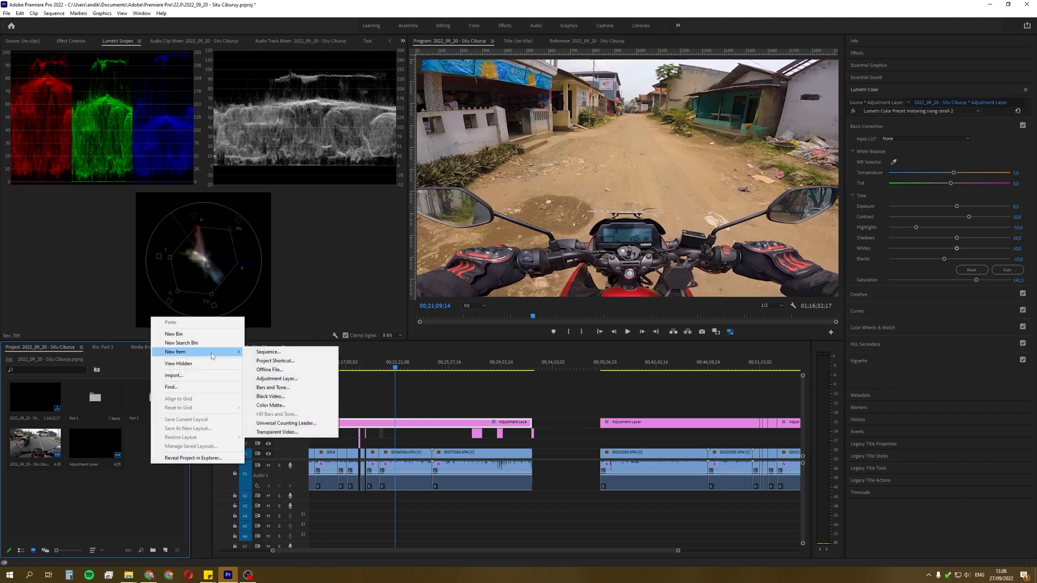
{"action": "left_click", "coordinate": [274, 379]}
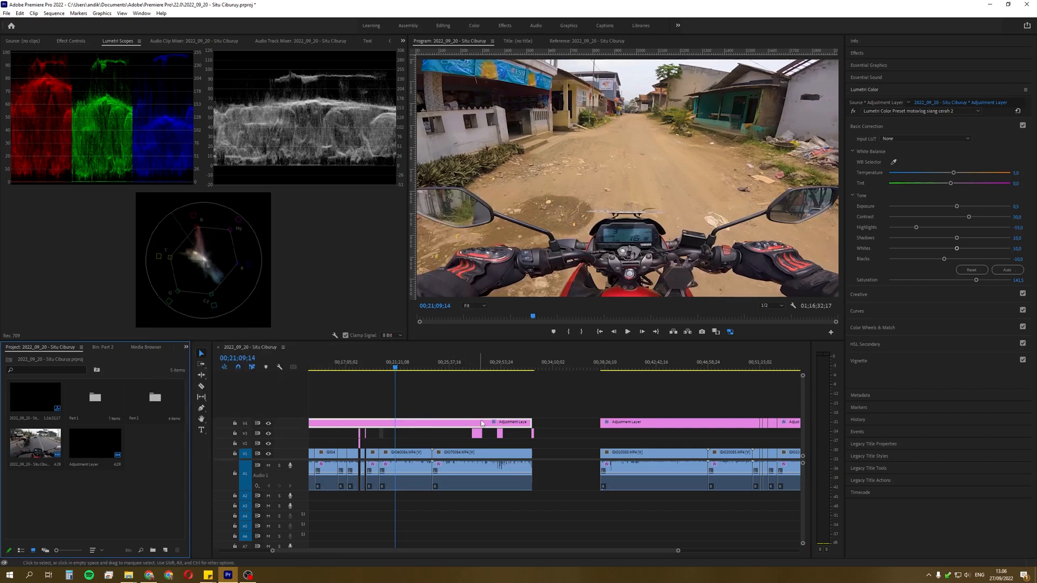
Reselect the V4 adjustment layer before the gap and examine its Lumetri Creative settings and RGB curve.
{"action": "left_click", "coordinate": [490, 389]}
{"action": "left_click", "coordinate": [452, 424]}
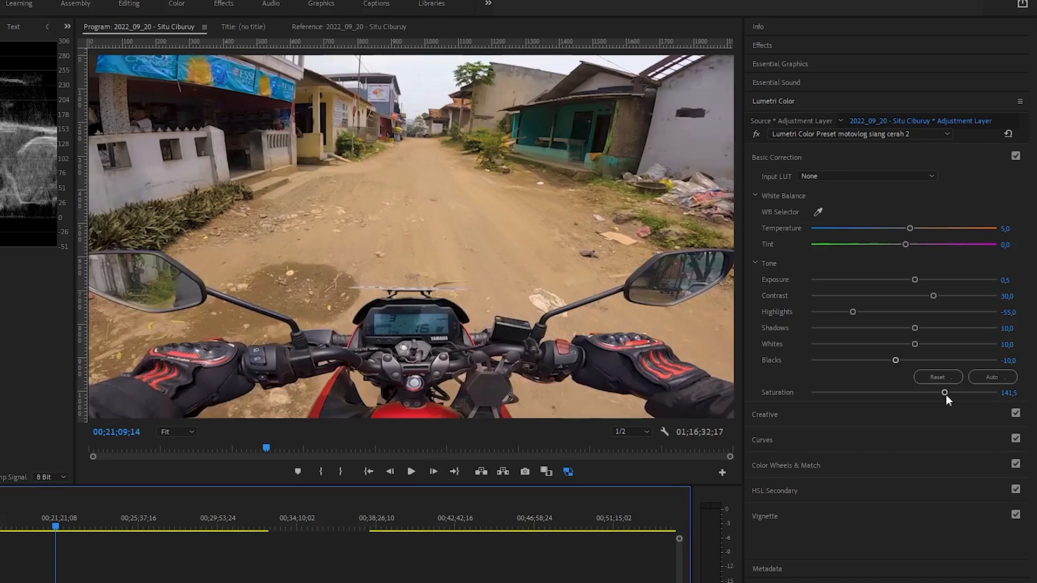
{"action": "left_click", "coordinate": [861, 417]}
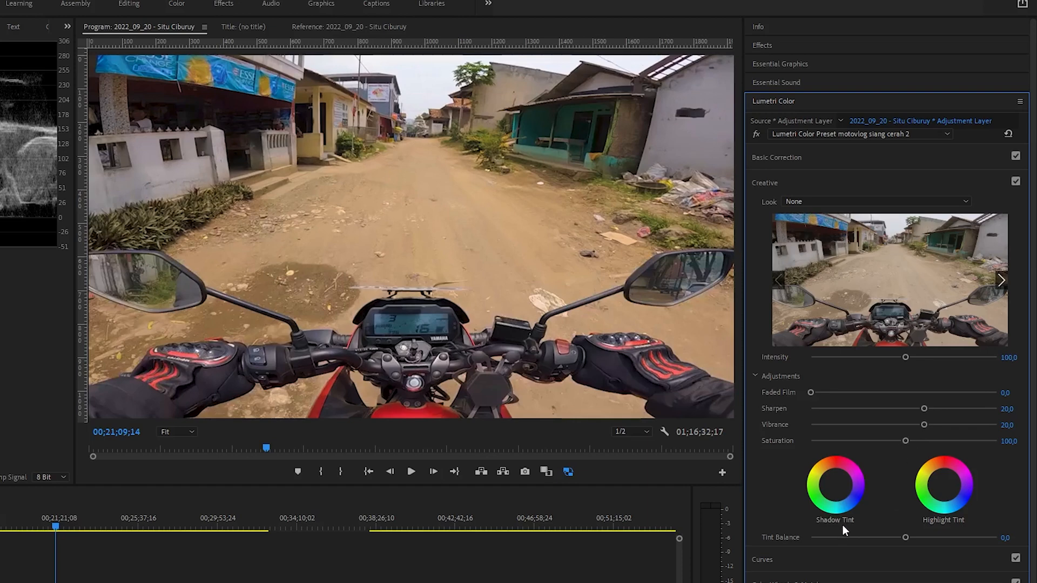
{"action": "left_click", "coordinate": [867, 560]}
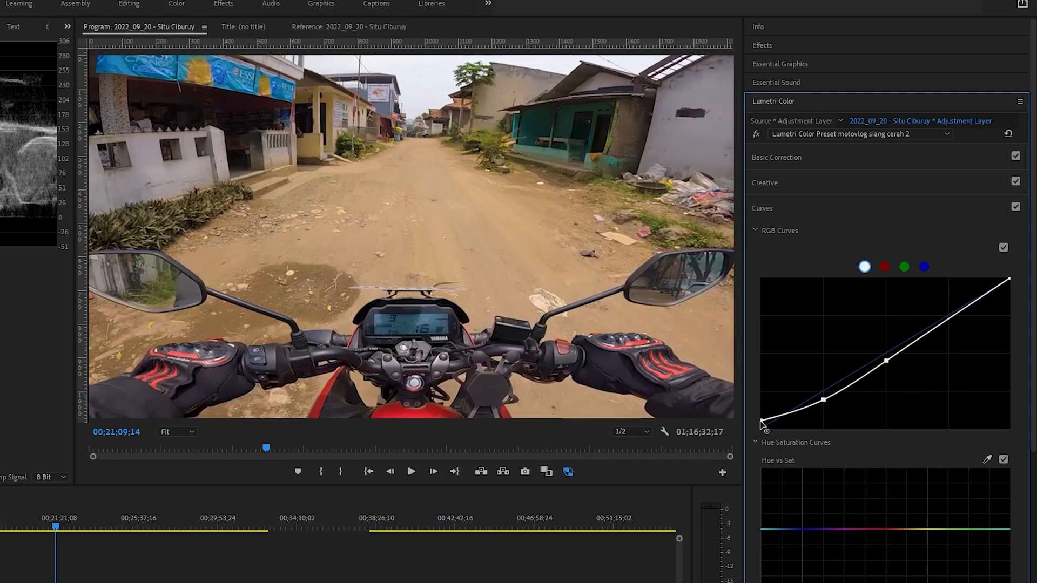
{"action": "left_click", "coordinate": [839, 188]}
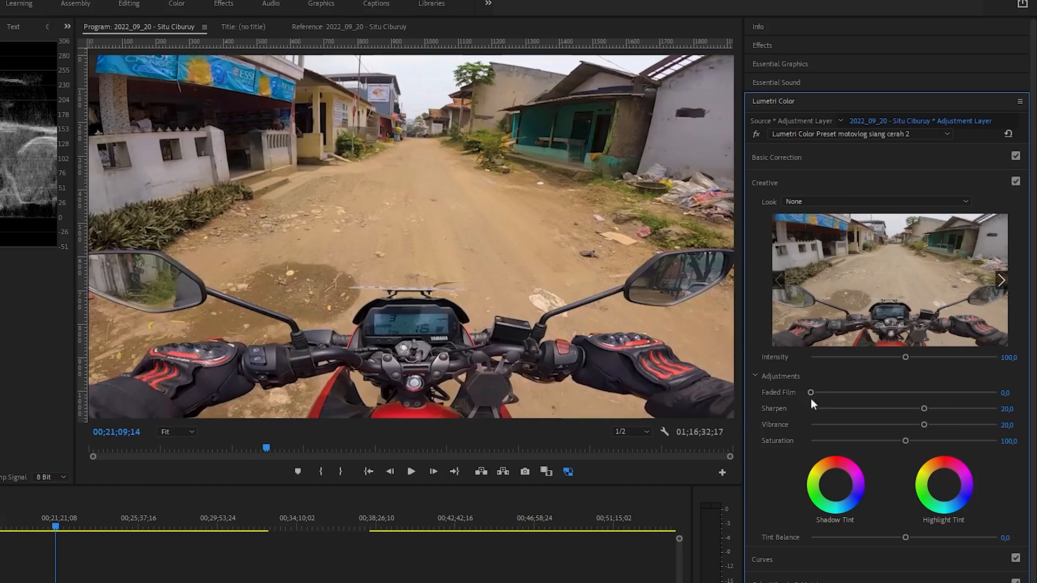
{"action": "left_click", "coordinate": [867, 559]}
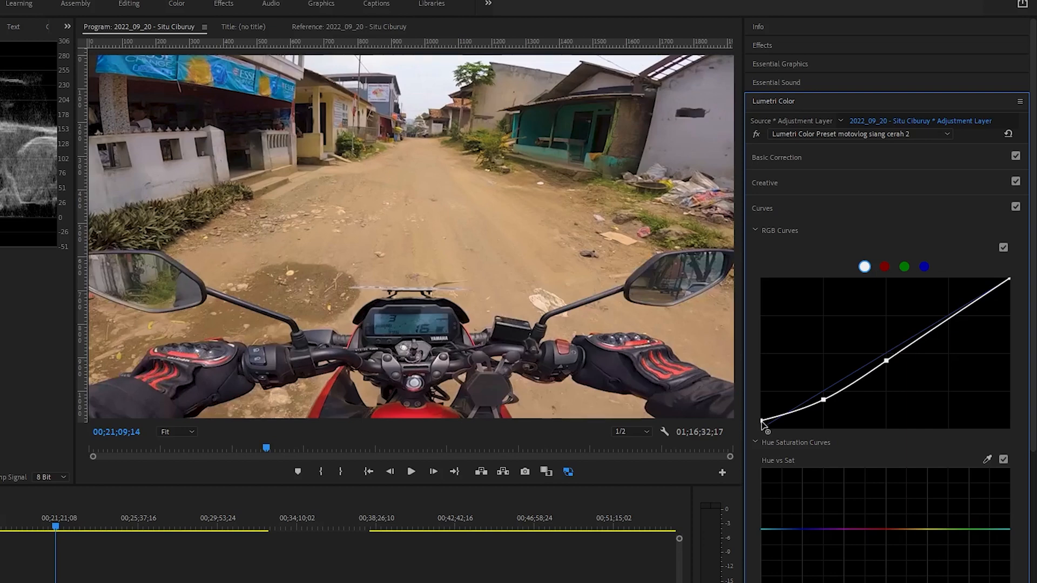
{"action": "left_click", "coordinate": [854, 183]}
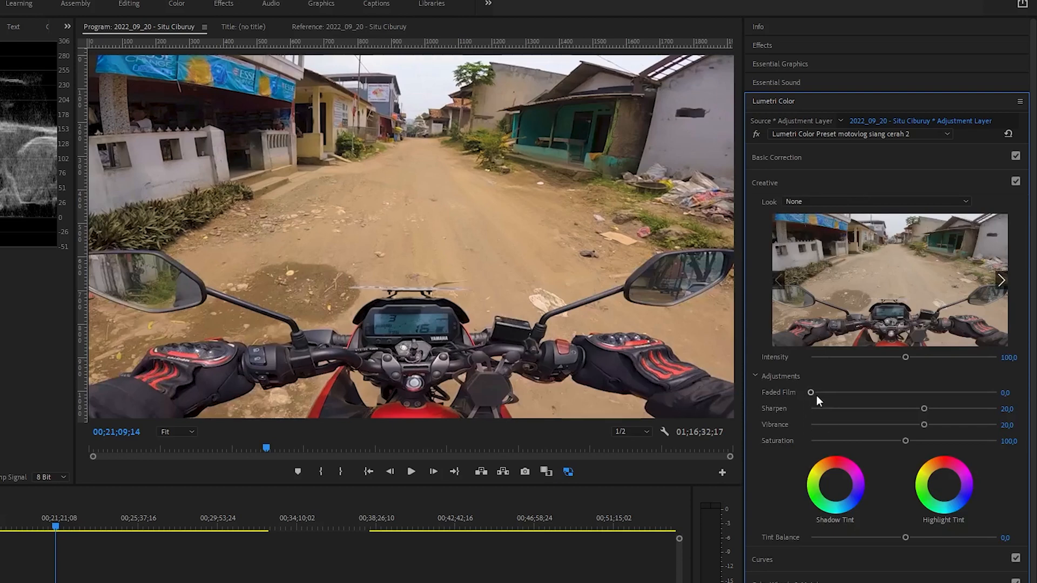
Examine the adjustment layer's RGB curve and its Hue vs Sat, Hue vs Hue and Hue vs Luma curves.
{"action": "left_click", "coordinate": [860, 559]}
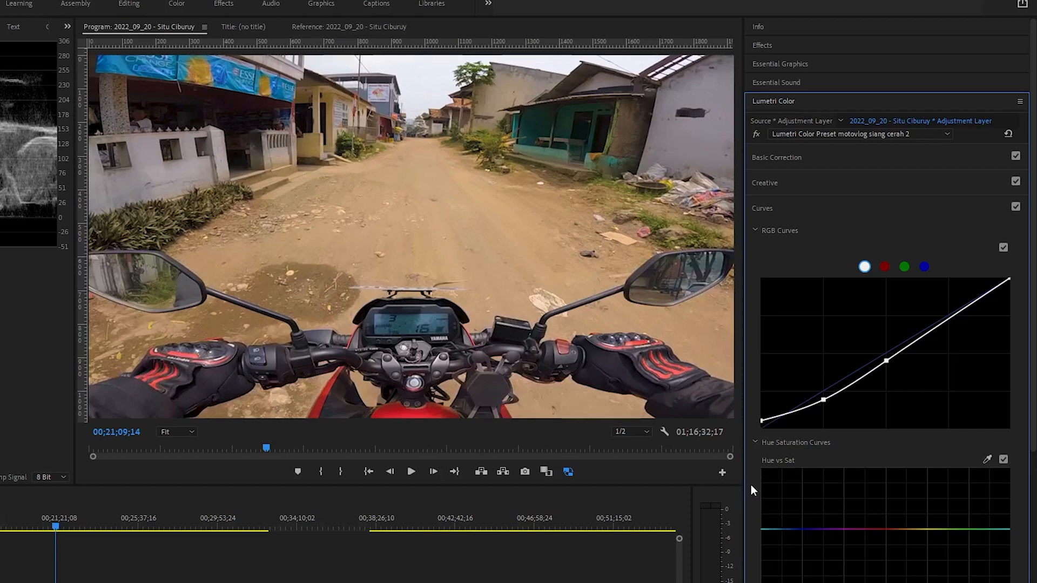
{"action": "scroll", "coordinate": [886, 378], "scroll_direction": "down", "scroll_amount": 2}
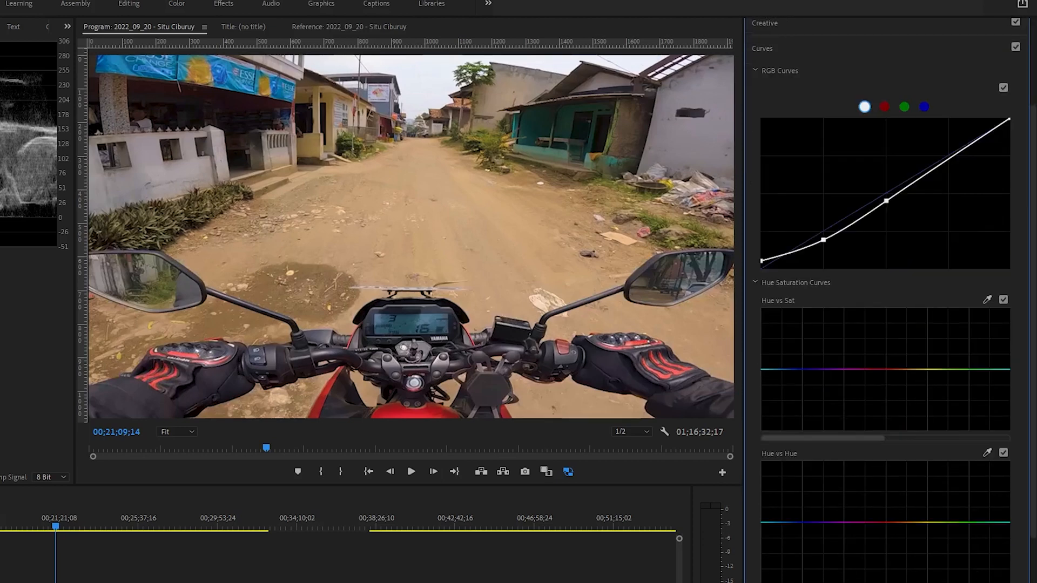
{"action": "scroll", "coordinate": [886, 378], "scroll_direction": "down", "scroll_amount": 1}
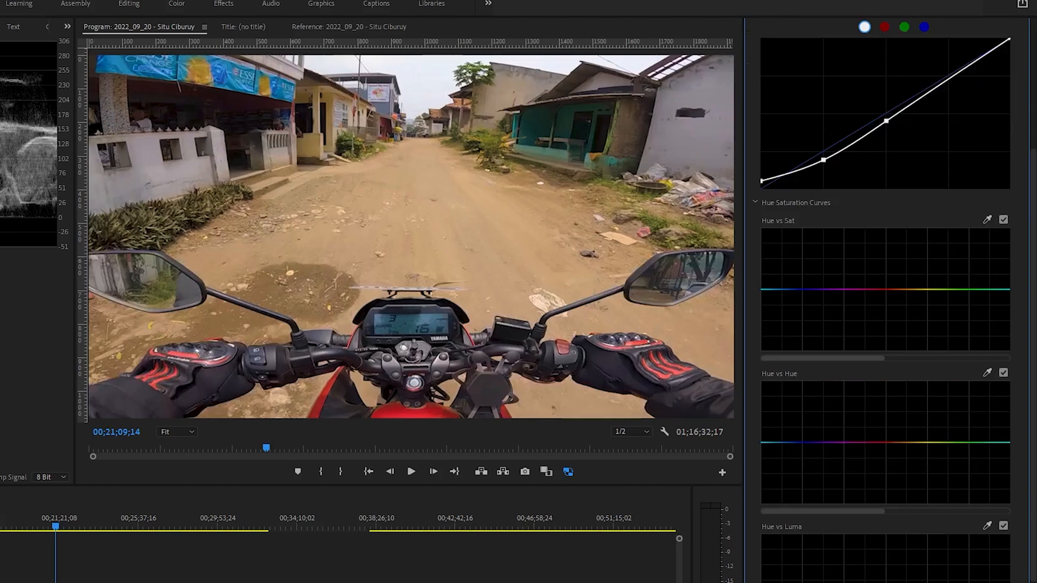
{"action": "scroll", "coordinate": [932, 575], "scroll_direction": "up", "scroll_amount": 1}
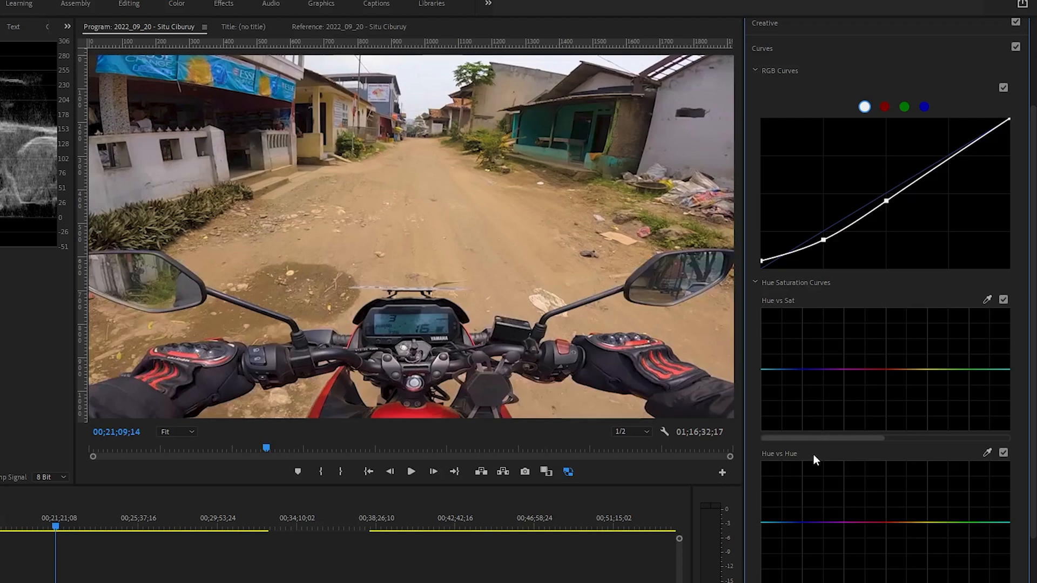
{"action": "scroll", "coordinate": [859, 299], "scroll_direction": "up", "scroll_amount": 3}
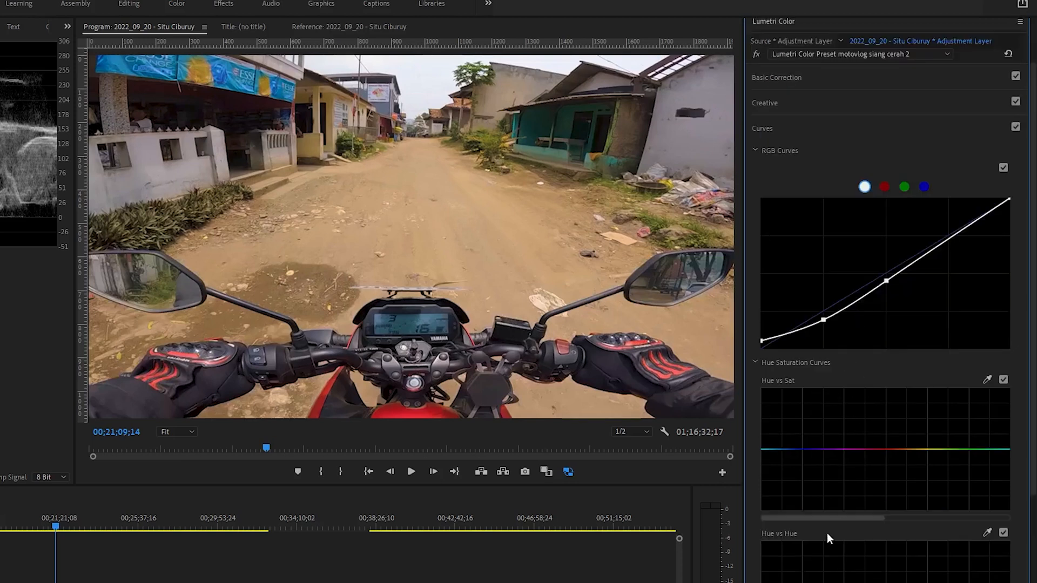
{"action": "scroll", "coordinate": [827, 533], "scroll_direction": "down", "scroll_amount": 3}
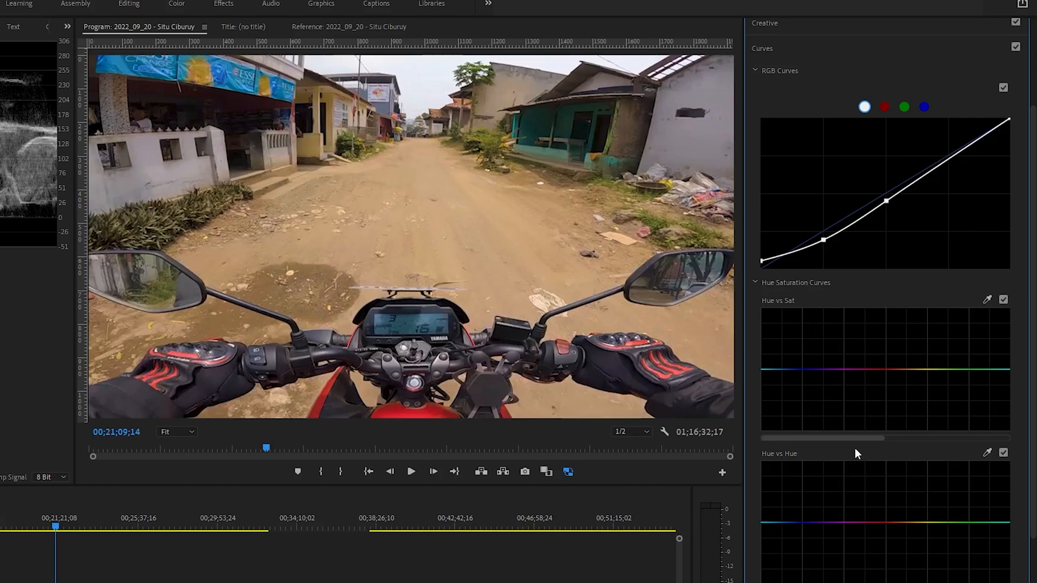
{"action": "scroll", "coordinate": [828, 553], "scroll_direction": "down", "scroll_amount": 2}
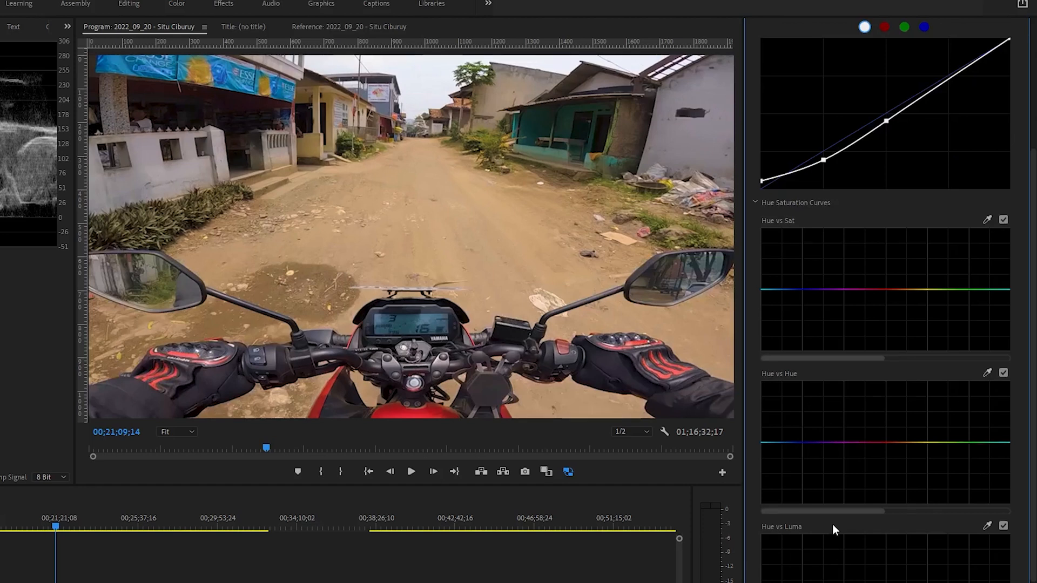
{"action": "scroll", "coordinate": [832, 524], "scroll_direction": "up", "scroll_amount": 2}
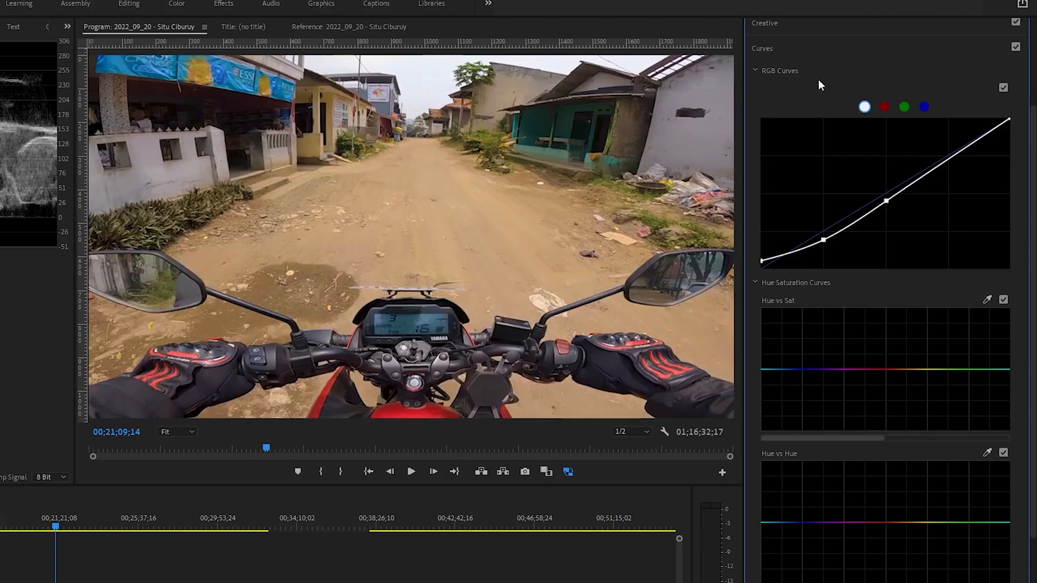
{"action": "scroll", "coordinate": [861, 399], "scroll_direction": "up", "scroll_amount": 2}
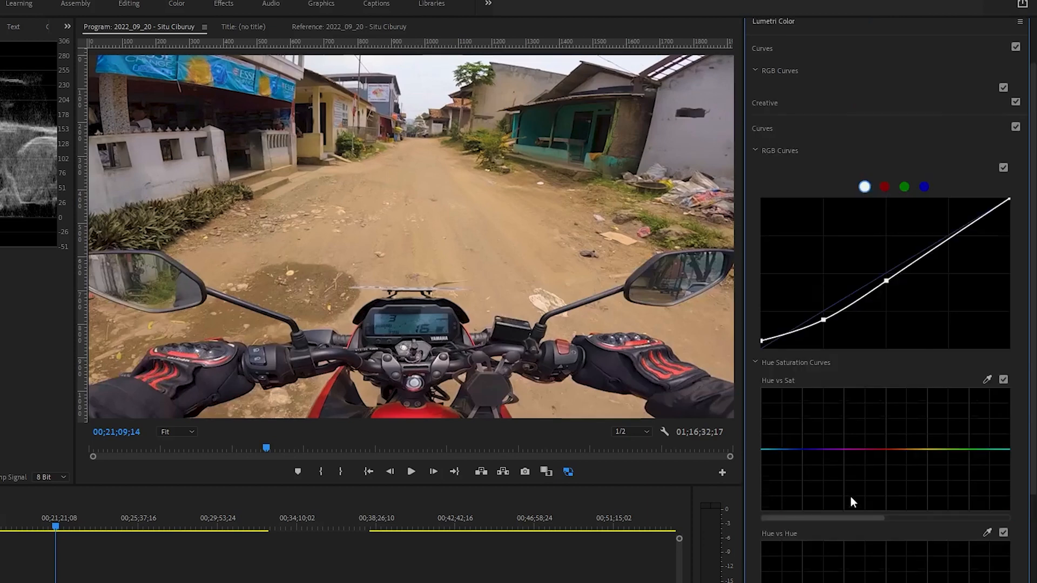
{"action": "left_click", "coordinate": [870, 131]}
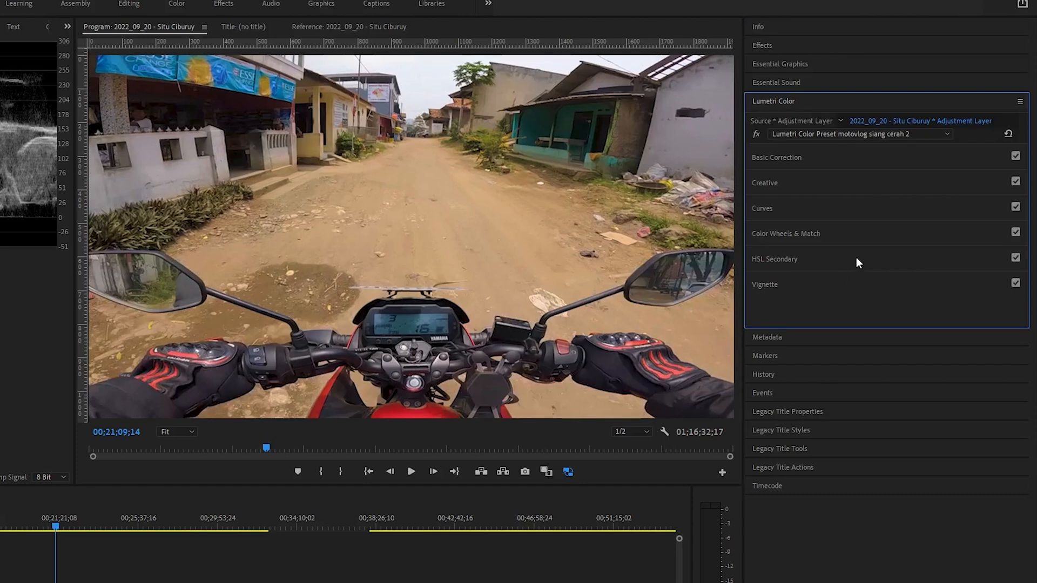
Compare the image with the Color Wheels & Match correction disabled and enabled, leaving it enabled.
{"action": "left_click", "coordinate": [859, 236]}
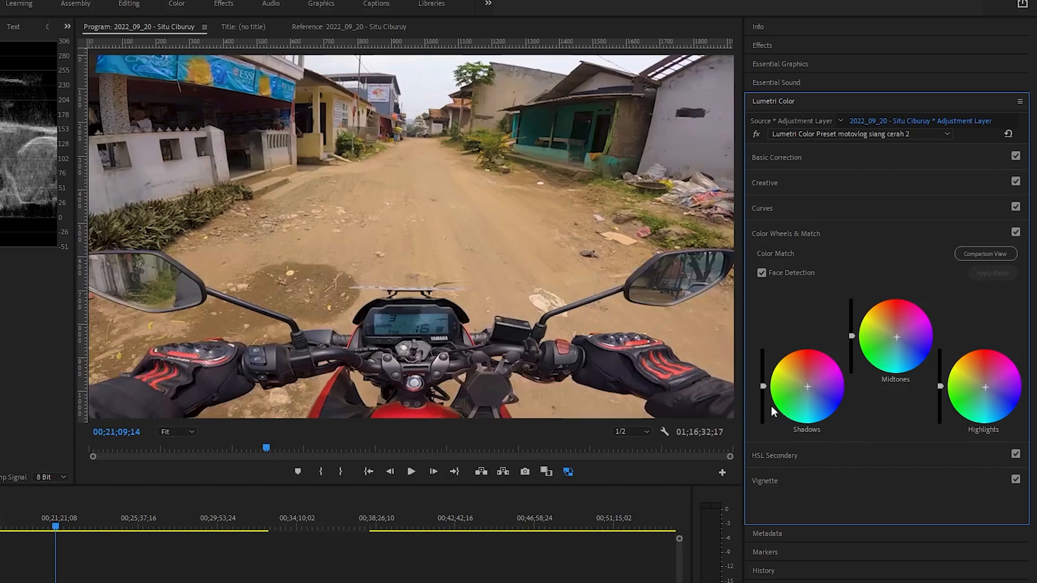
{"action": "left_click", "coordinate": [1015, 233]}
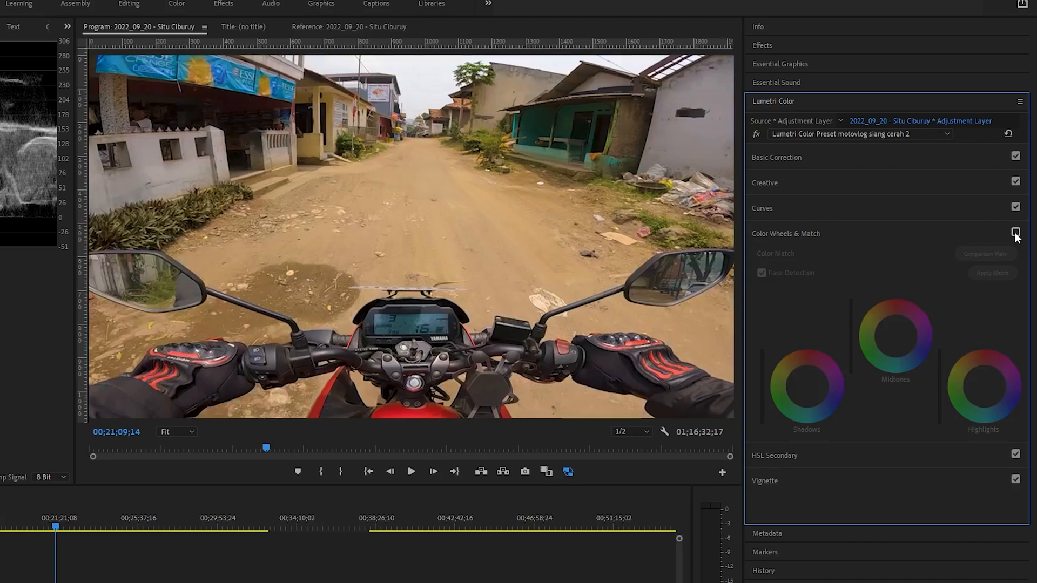
{"action": "left_click", "coordinate": [1015, 234]}
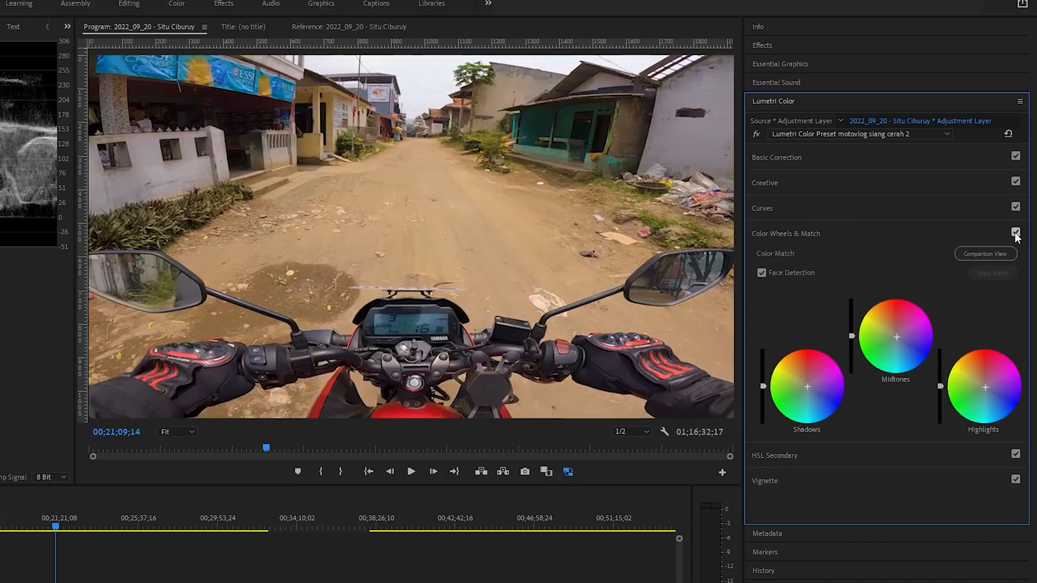
{"action": "left_click", "coordinate": [1015, 234]}
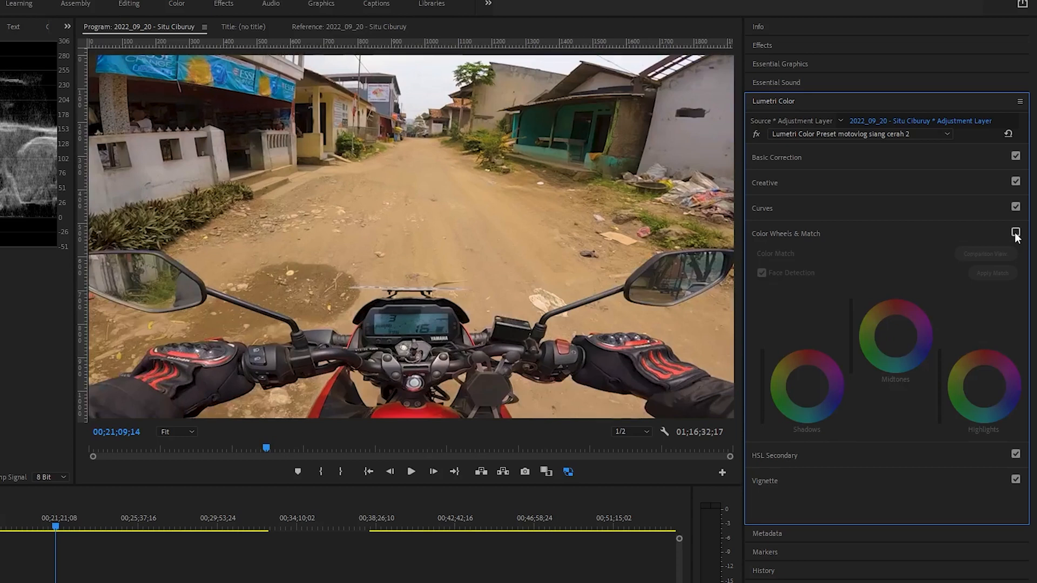
{"action": "left_click", "coordinate": [1016, 233]}
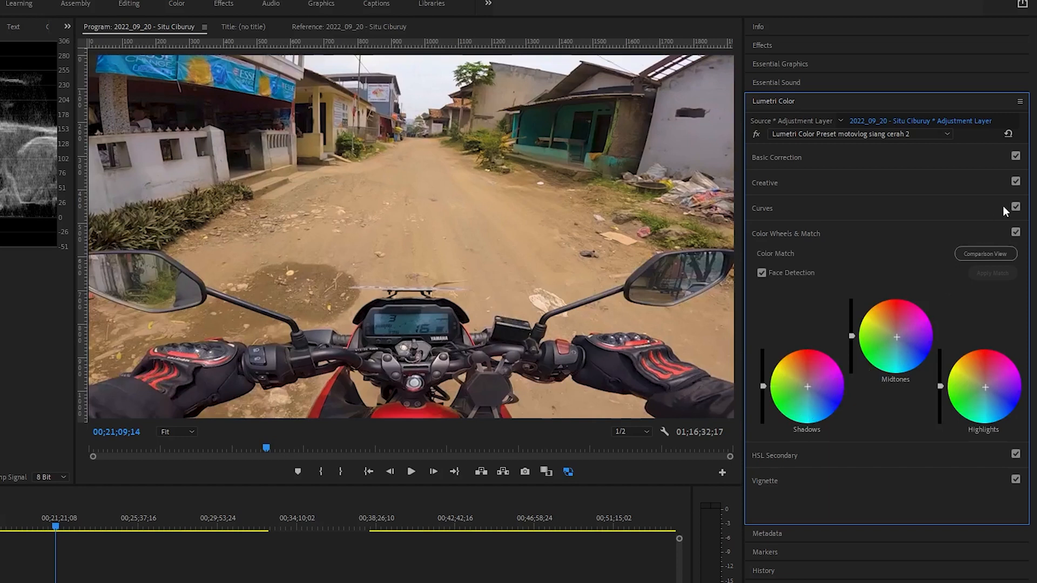
{"action": "left_click", "coordinate": [1015, 233]}
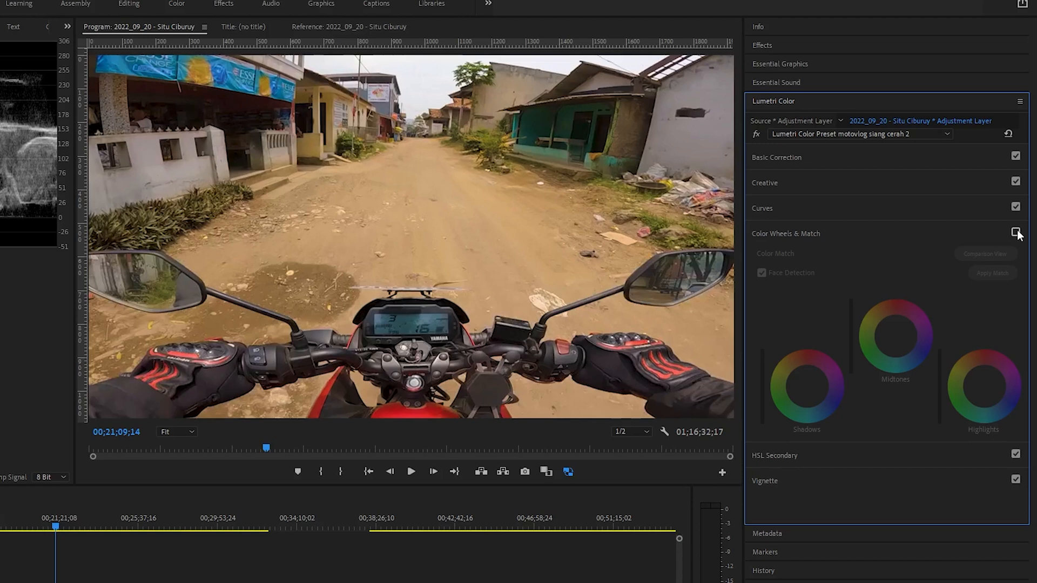
{"action": "left_click", "coordinate": [1016, 233]}
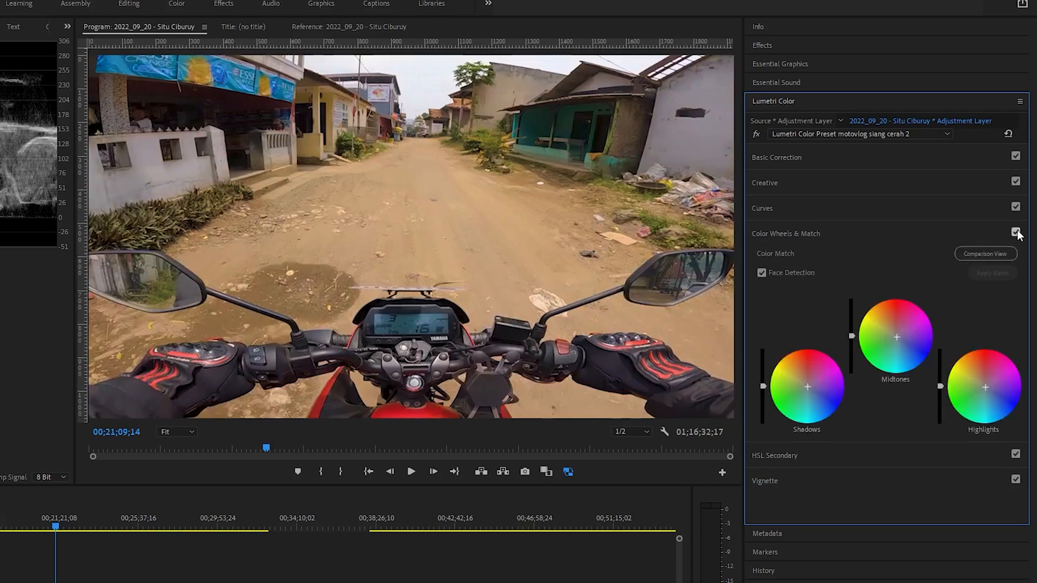
{"action": "left_click", "coordinate": [884, 233]}
Review the adjustment layer's HSL Secondary and Vignette settings.
{"action": "left_click", "coordinate": [877, 259]}
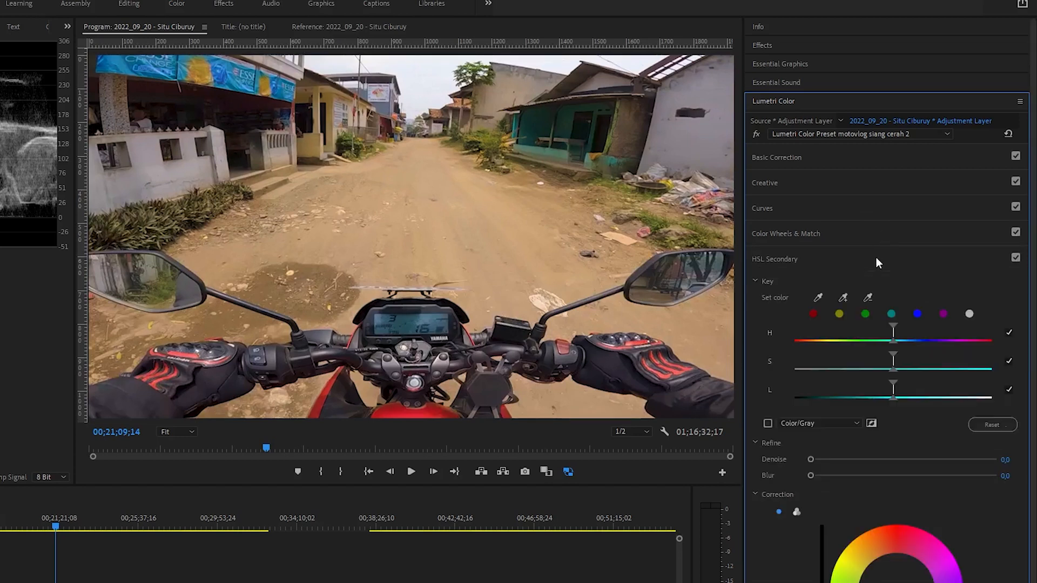
{"action": "left_click", "coordinate": [877, 258]}
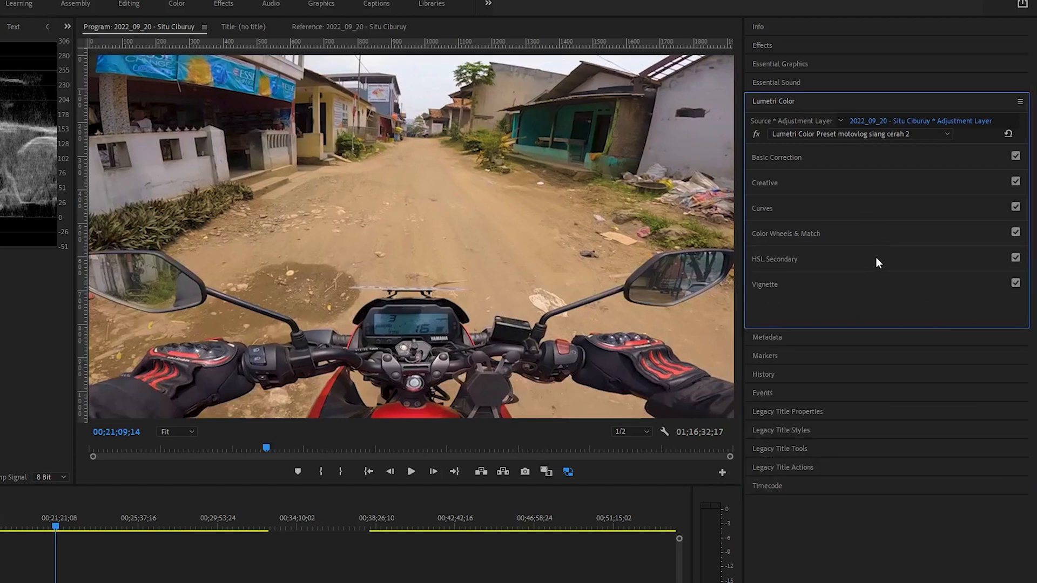
{"action": "left_click", "coordinate": [883, 291]}
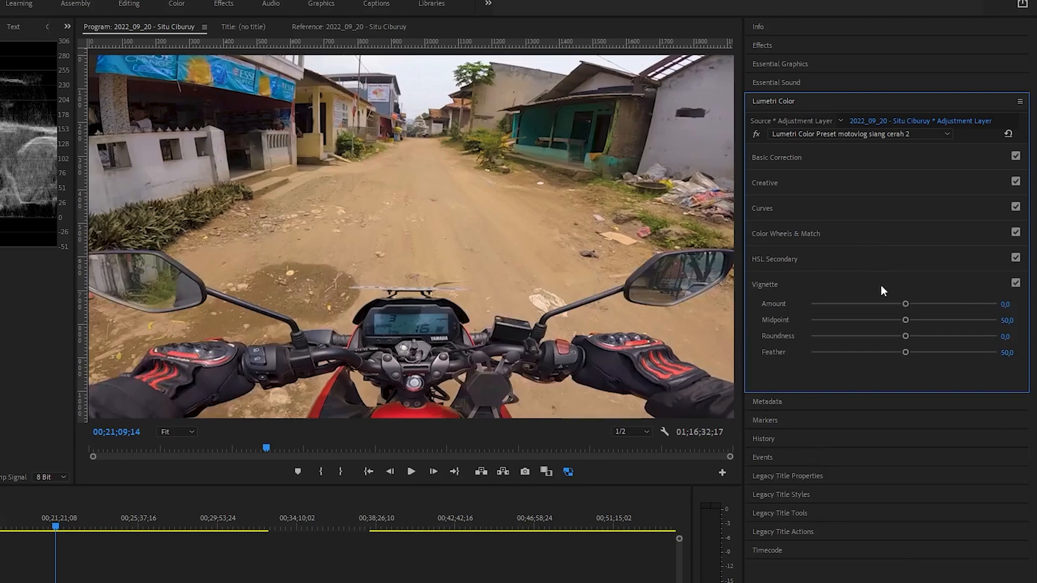
Collapse the Vignette settings and deselect the adjustment layer in the timeline.
{"action": "left_click", "coordinate": [881, 287]}
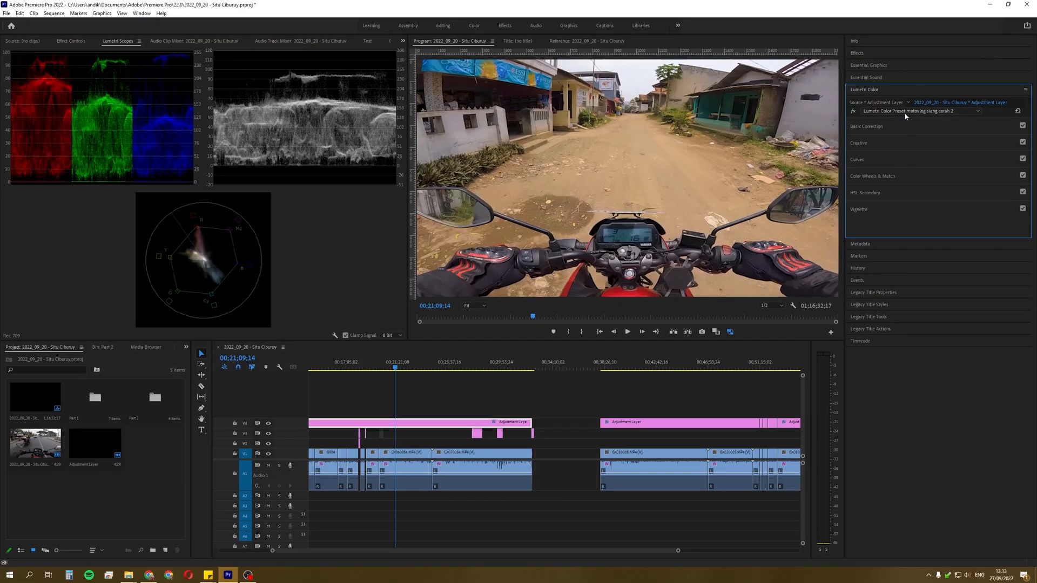
{"action": "left_click", "coordinate": [547, 399]}
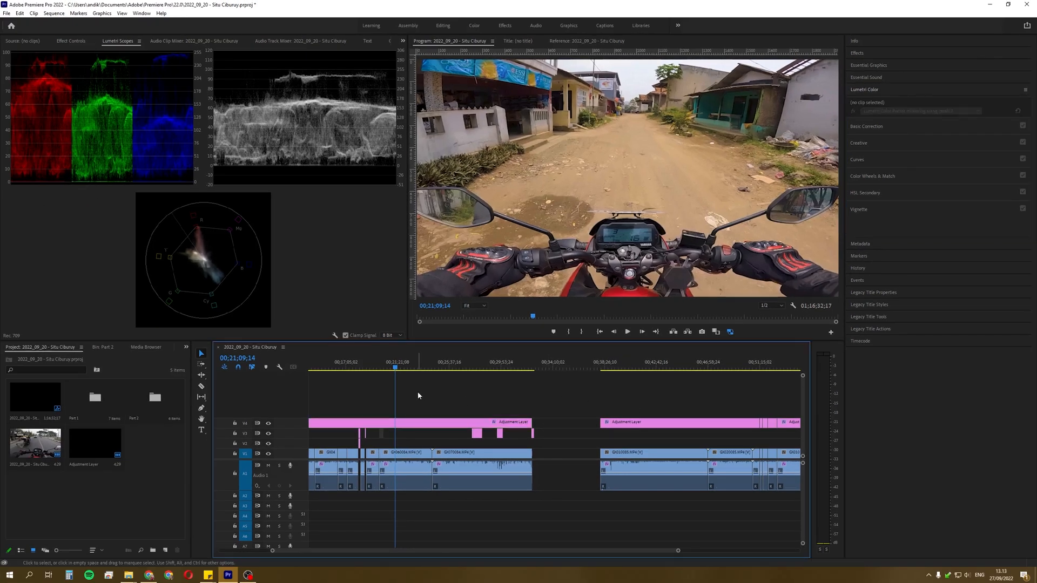
Check graded frames in the two V1 clips before the gap, and play the earlier clip's village-road footage until about 00;22;06.
{"action": "left_click", "coordinate": [453, 365]}
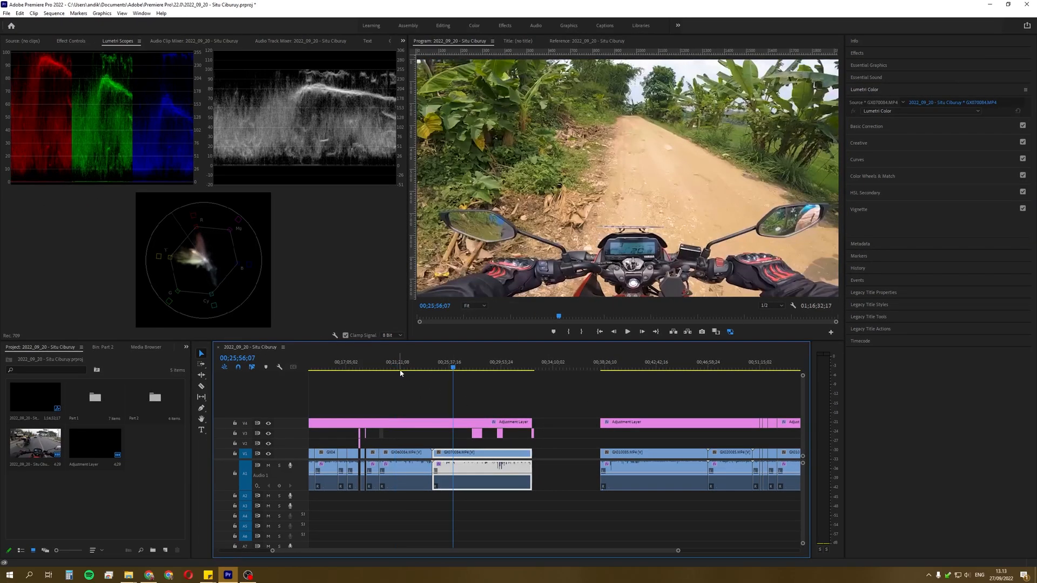
{"action": "left_click", "coordinate": [392, 368]}
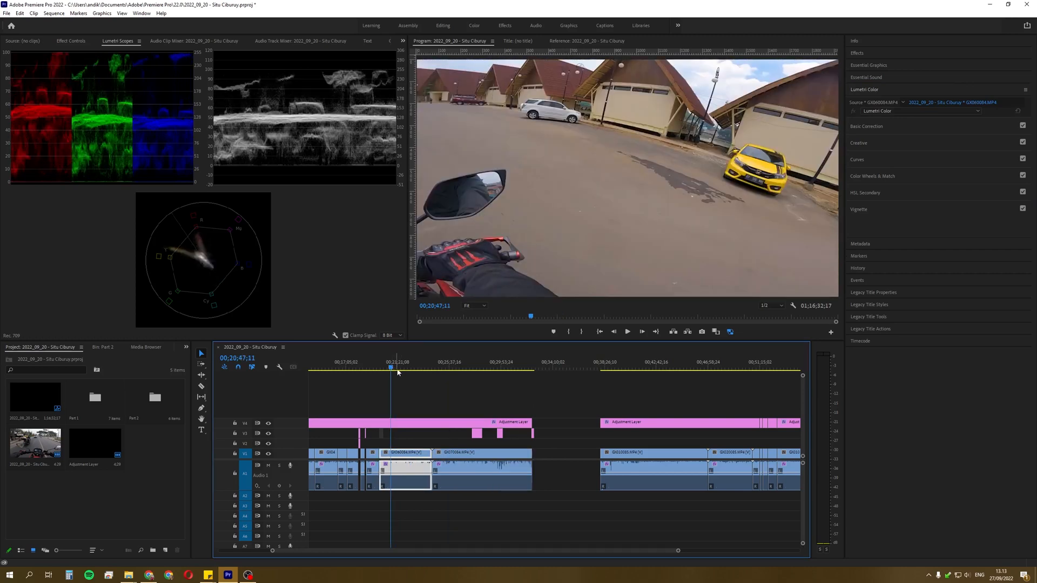
{"action": "left_click", "coordinate": [397, 369]}
{"action": "key", "text": "space"}
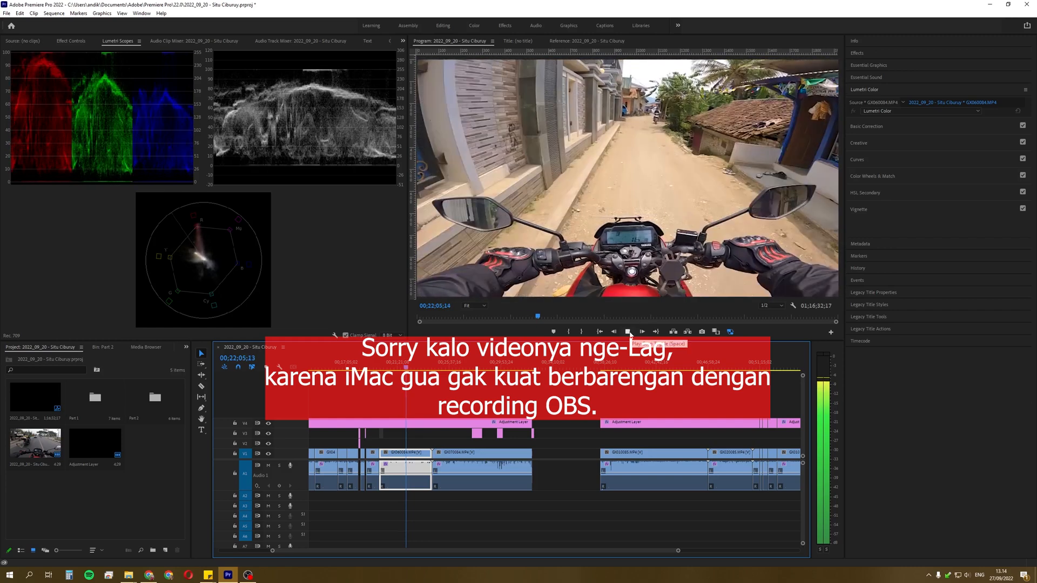
{"action": "left_click", "coordinate": [628, 331]}
{"action": "left_click", "coordinate": [582, 396]}
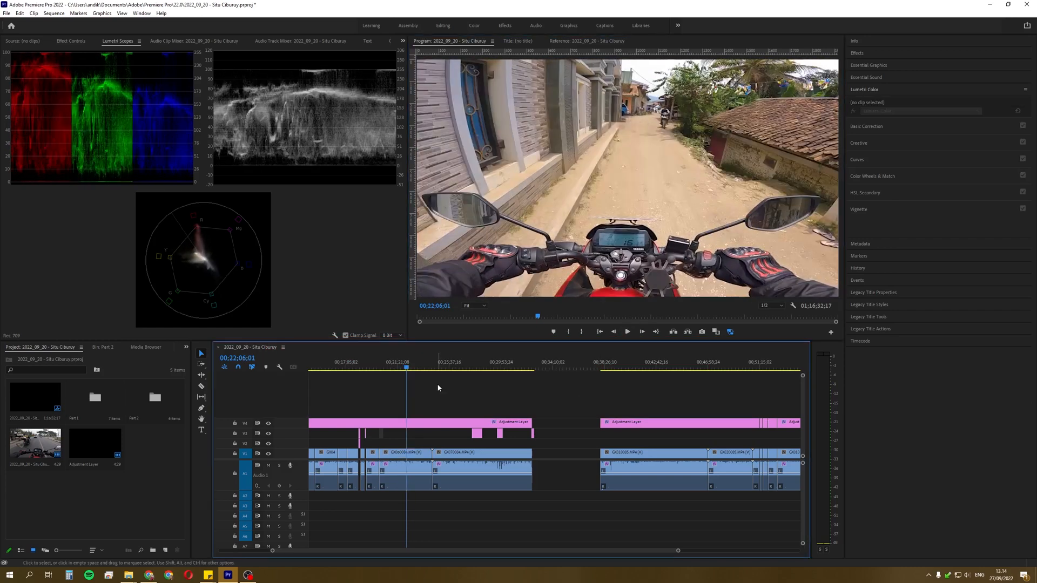
Compare more graded frames around 00;22;19, finishing with the playhead at 00;22;05;19 and no clip selected.
{"action": "left_click", "coordinate": [410, 369]}
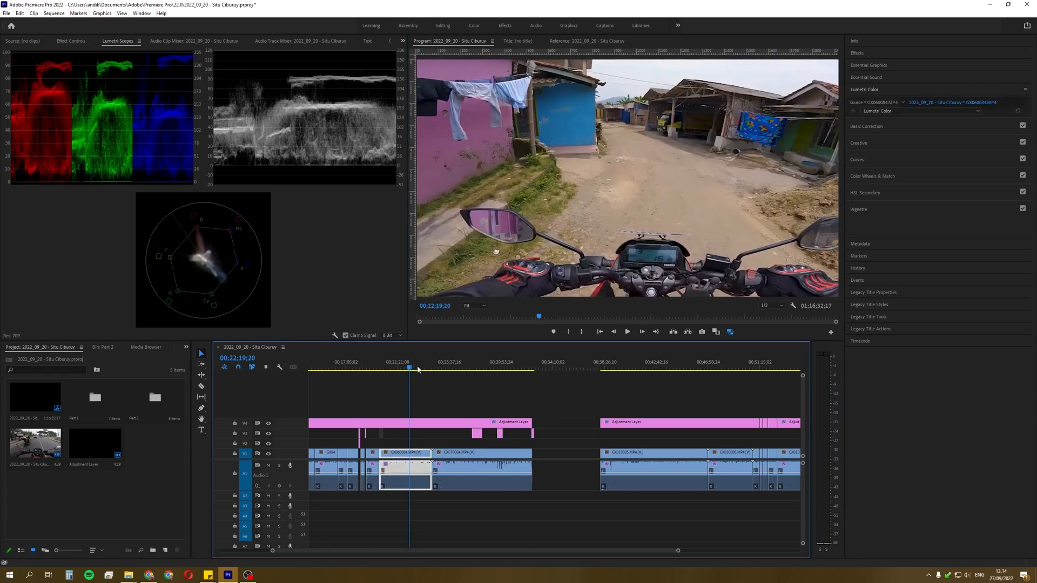
{"action": "left_click", "coordinate": [419, 369]}
{"action": "left_click", "coordinate": [402, 369]}
{"action": "left_click", "coordinate": [407, 369]}
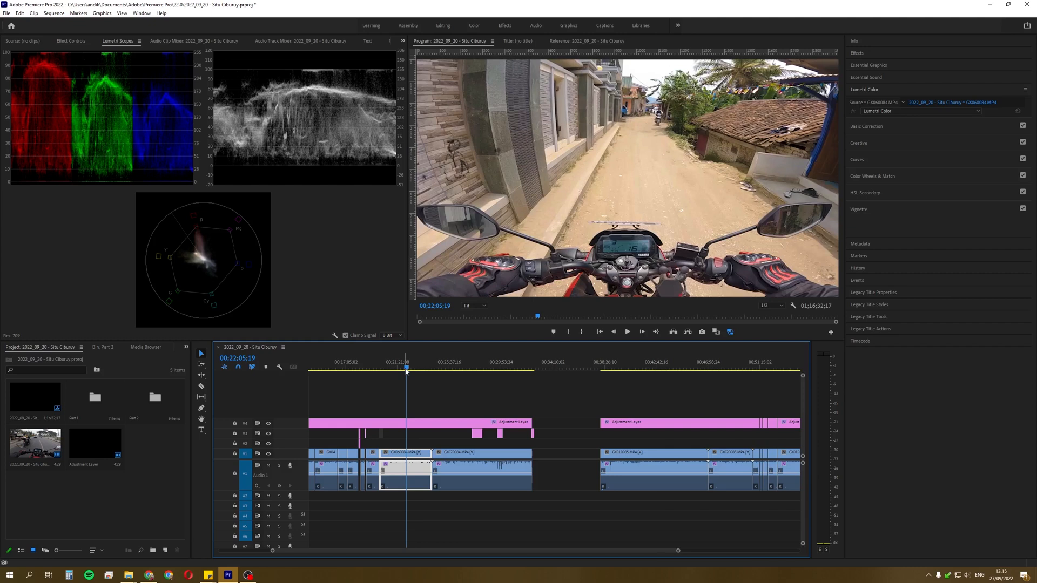
{"action": "left_click", "coordinate": [431, 388]}
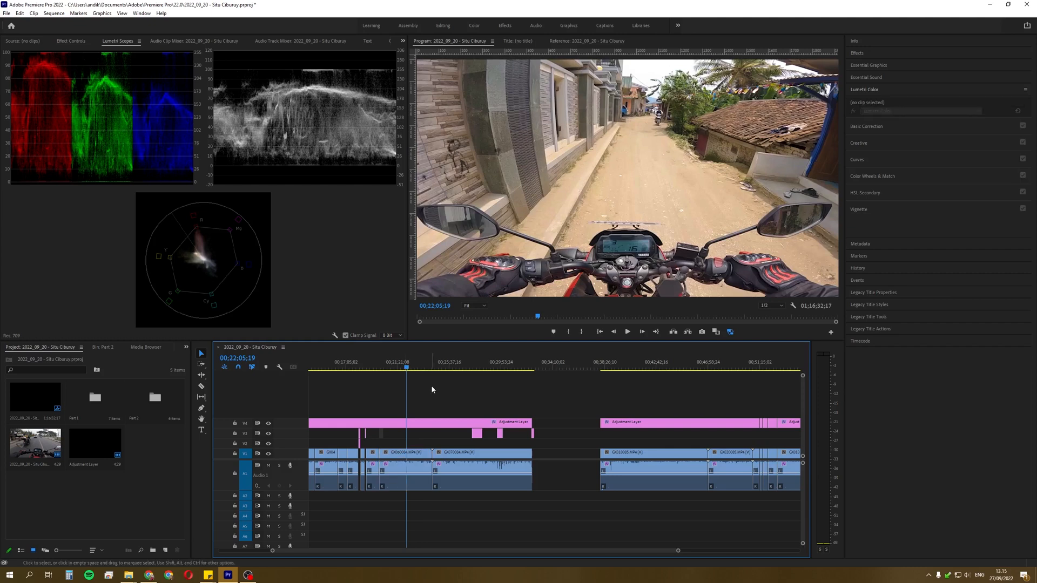